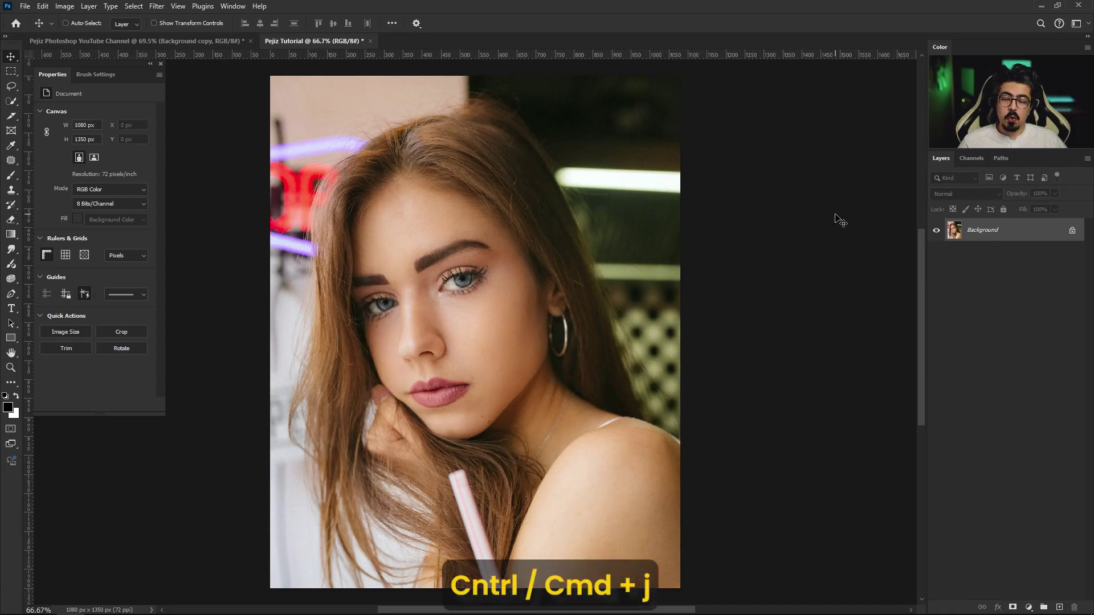
Duplicate the Background as Layer 1 and convert Layer 1 to a Smart Object.
key(ctrl+j)
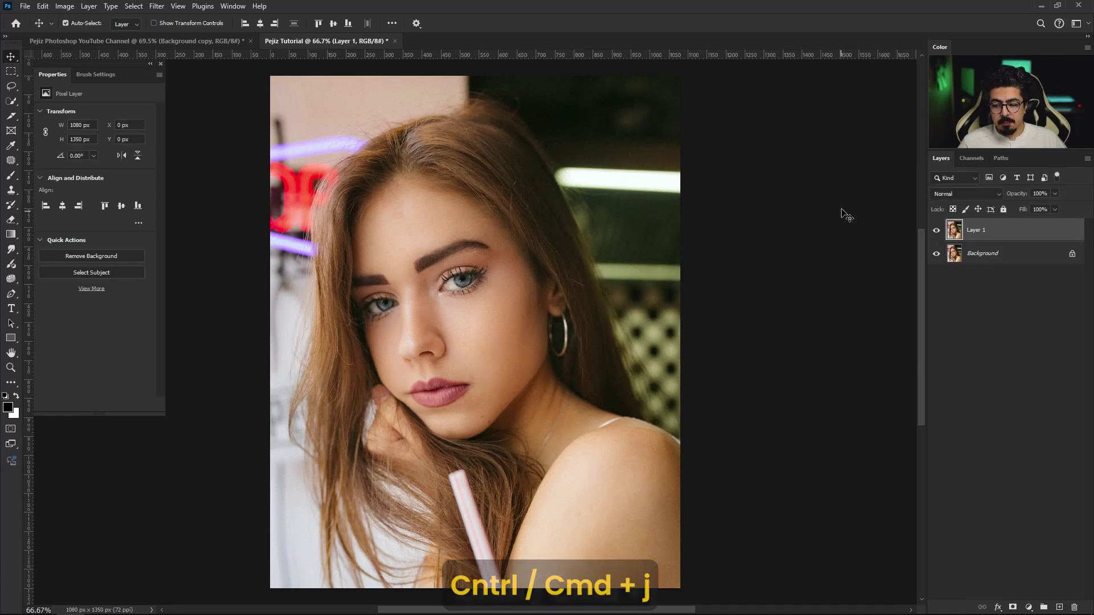
right_click(975, 232)
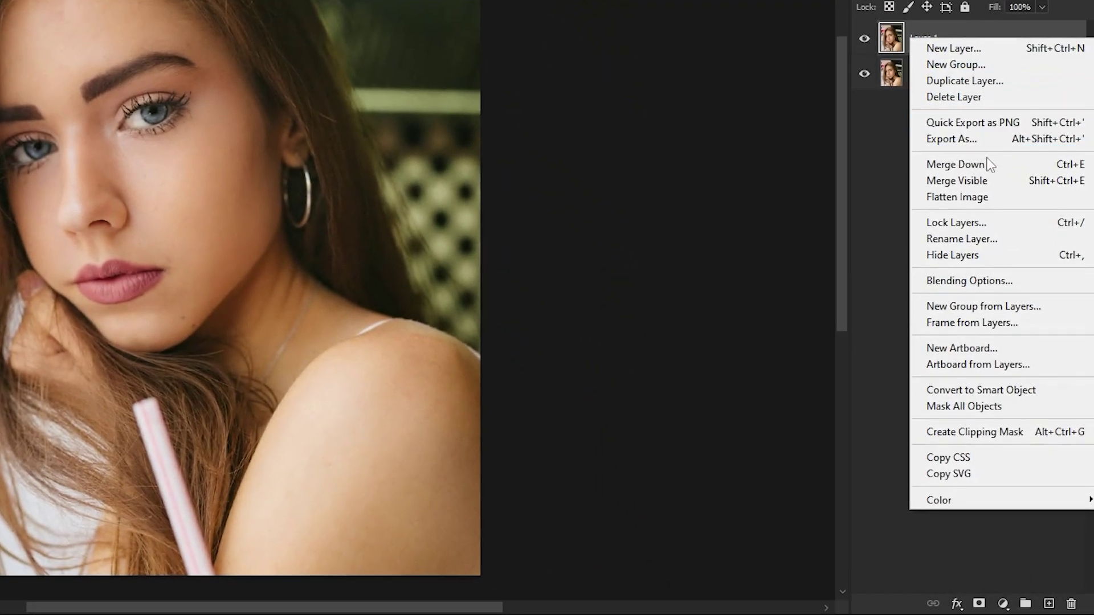
click(979, 390)
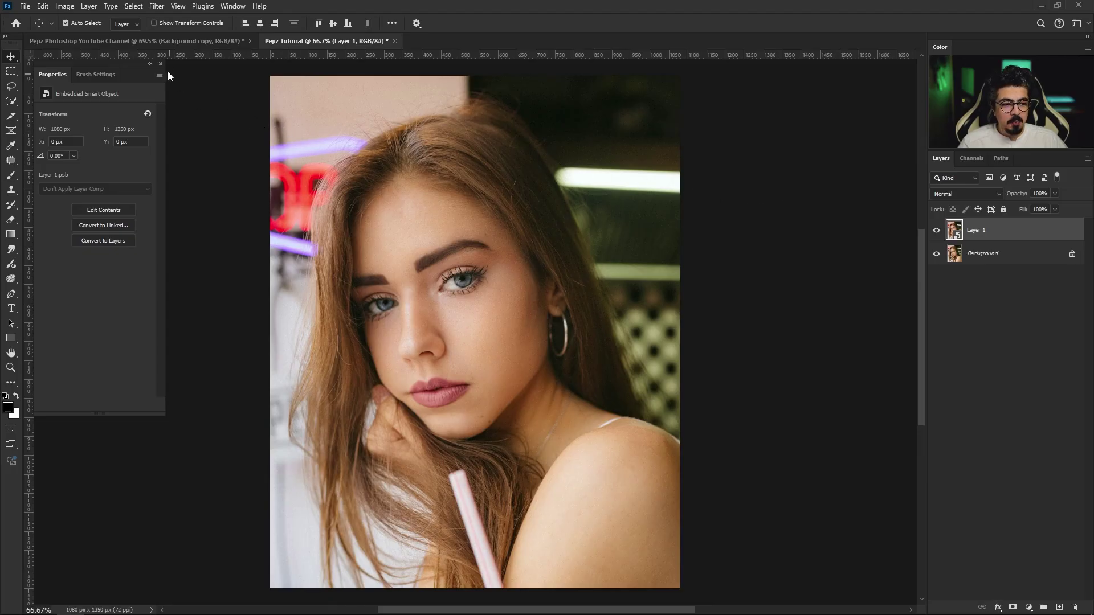
In the Filter Gallery, apply Sketch > Halftone Pattern with Line type, size 1, contrast 11.
click(155, 7)
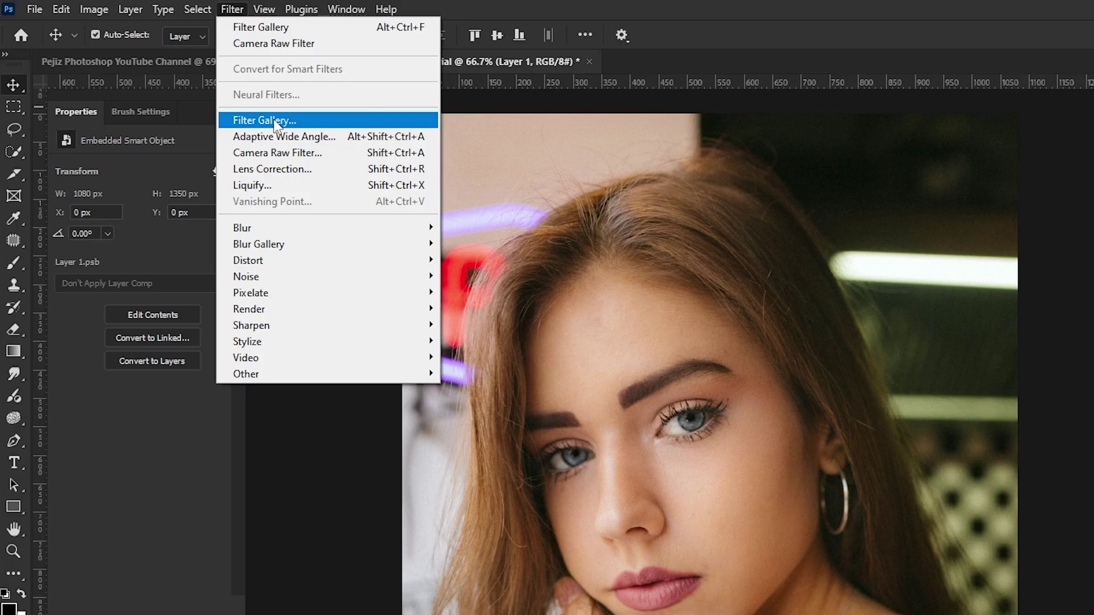
click(274, 121)
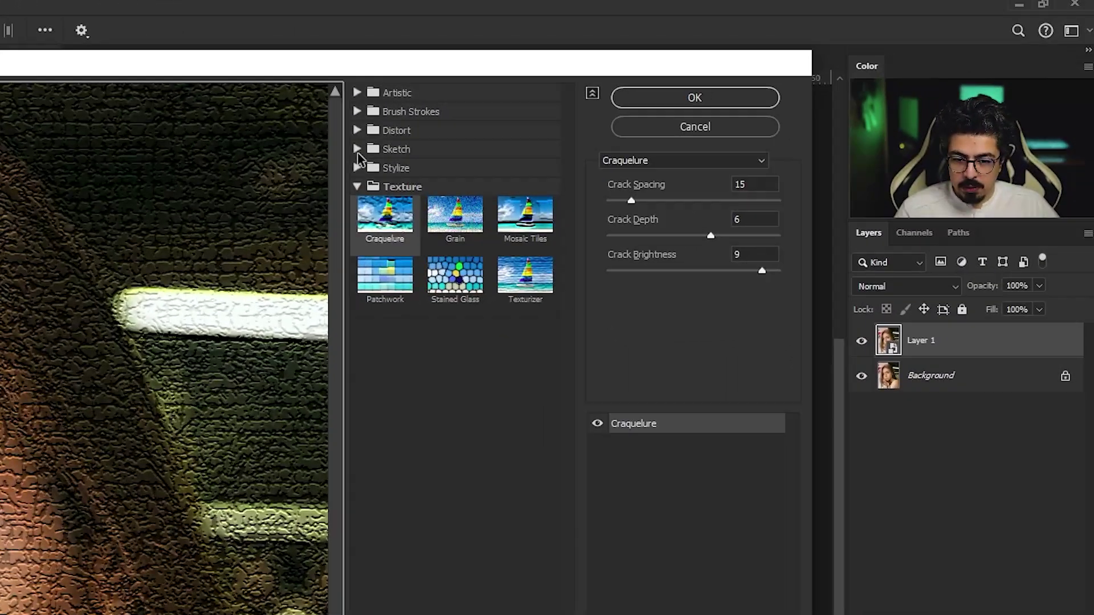
click(601, 102)
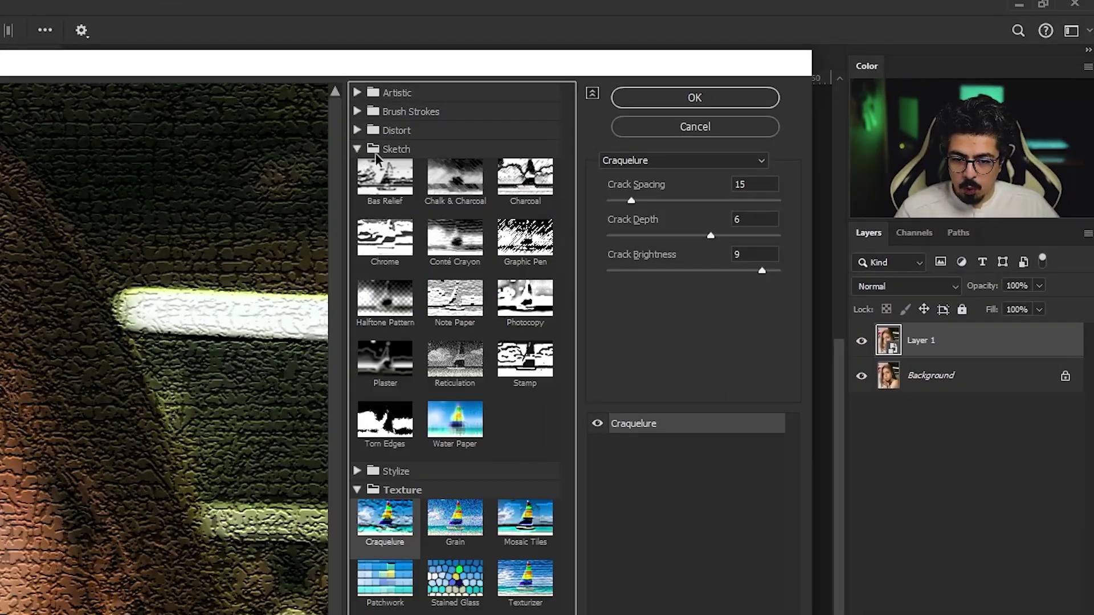
click(386, 322)
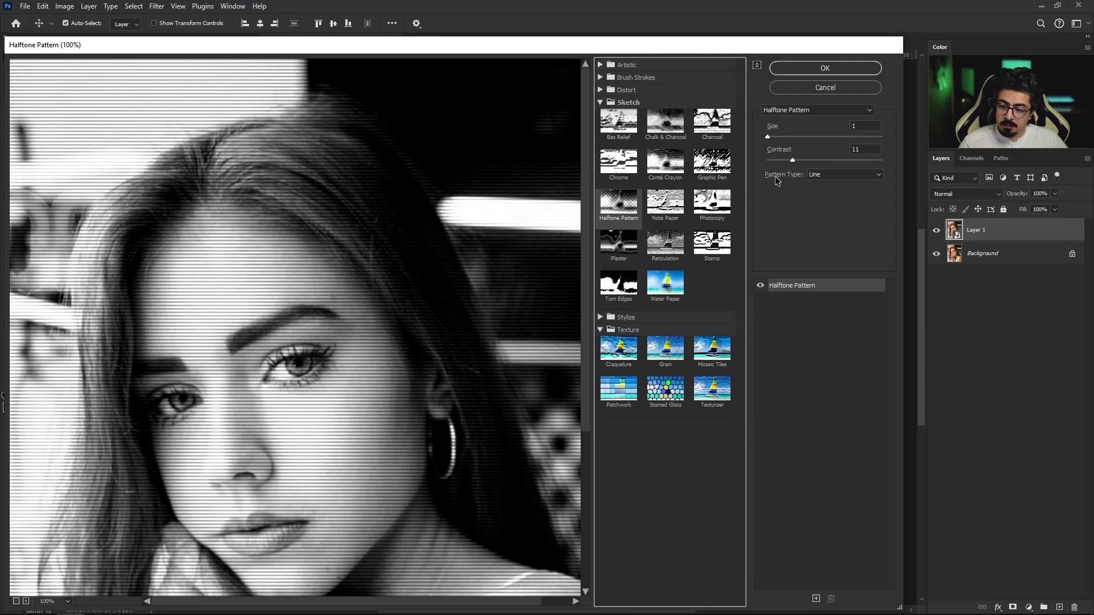
click(827, 176)
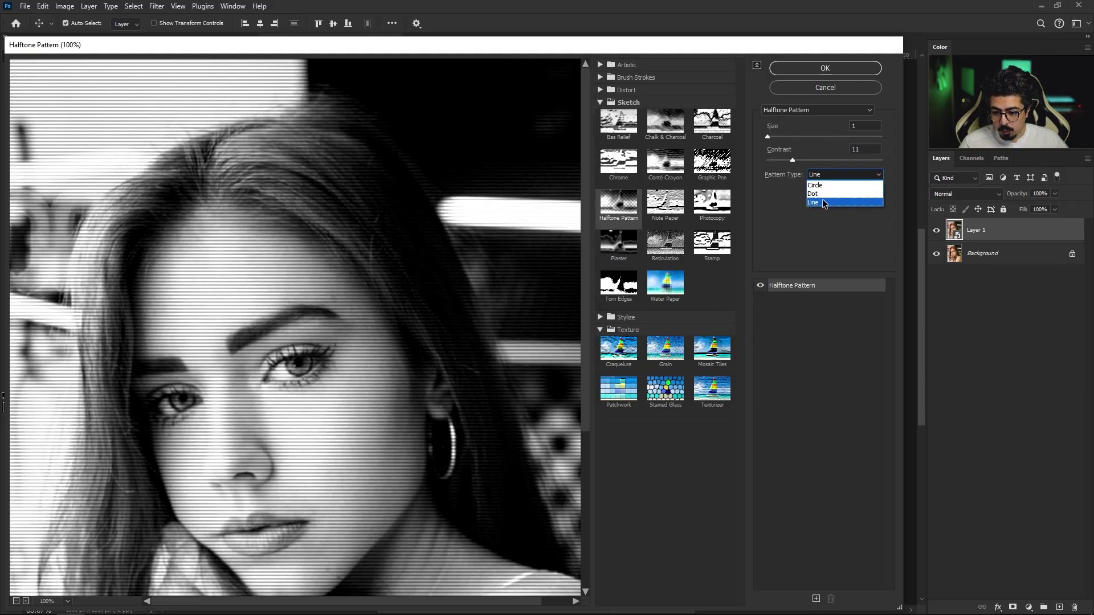
click(816, 202)
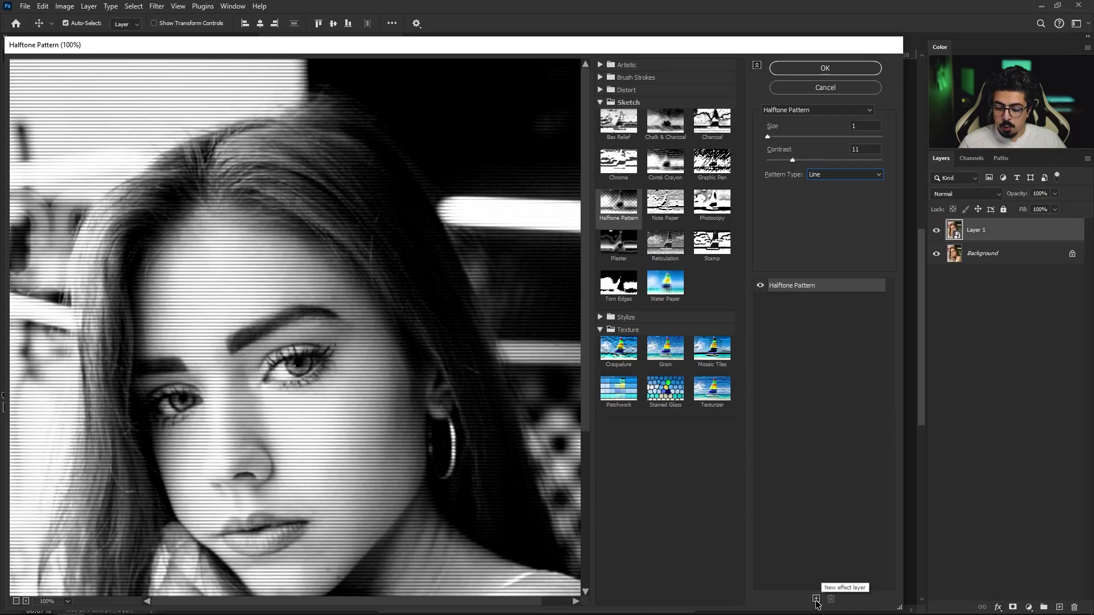
Add a Graphic Pen effect layer (stroke length 15, balance 50, right diagonal), then another effect layer.
click(684, 592)
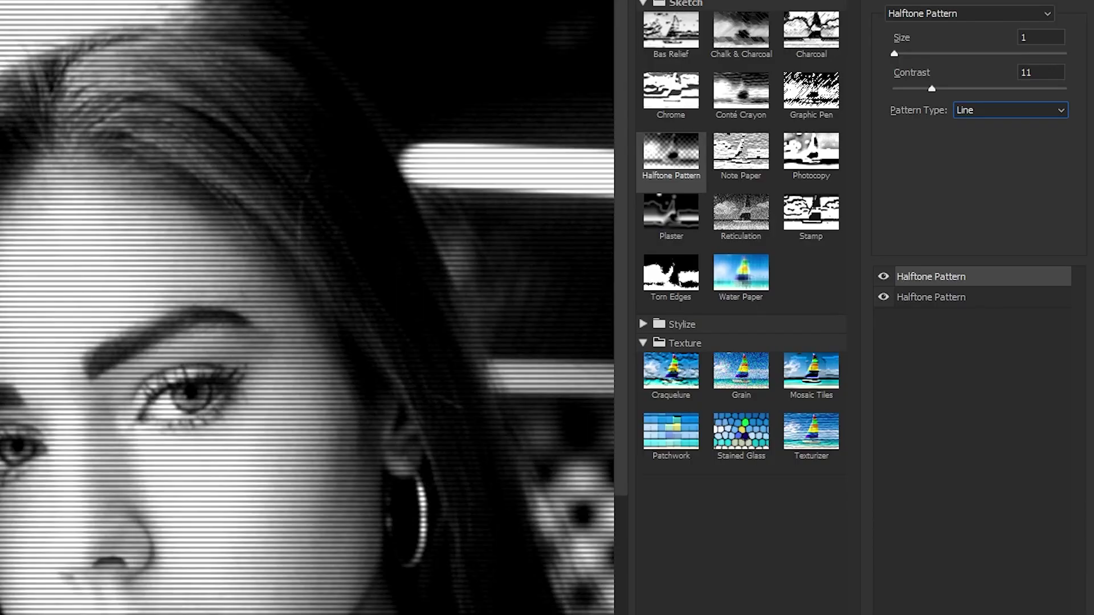
click(811, 94)
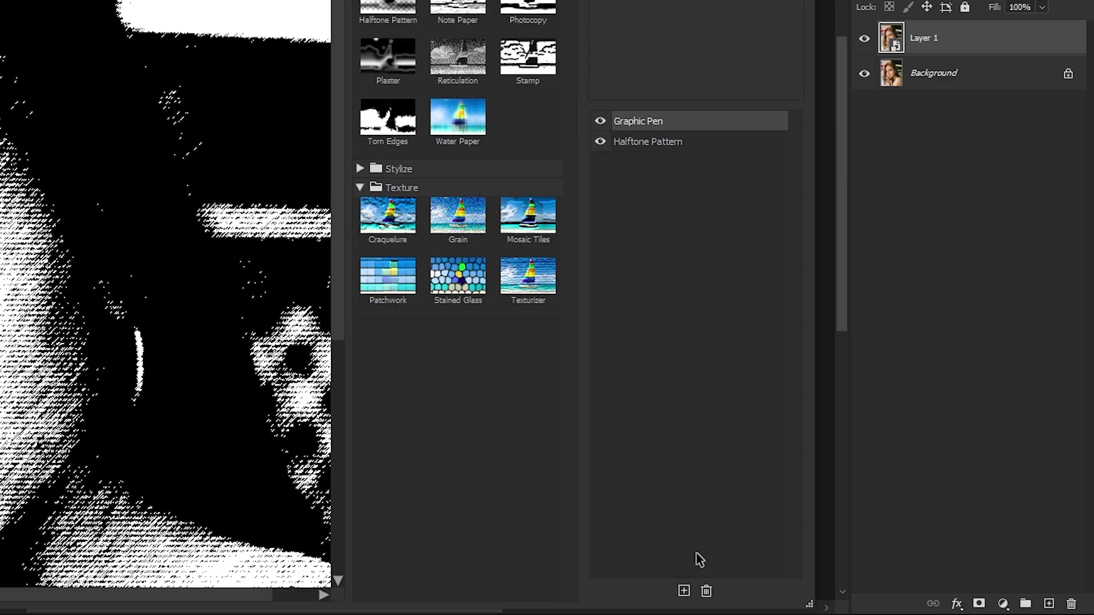
click(684, 591)
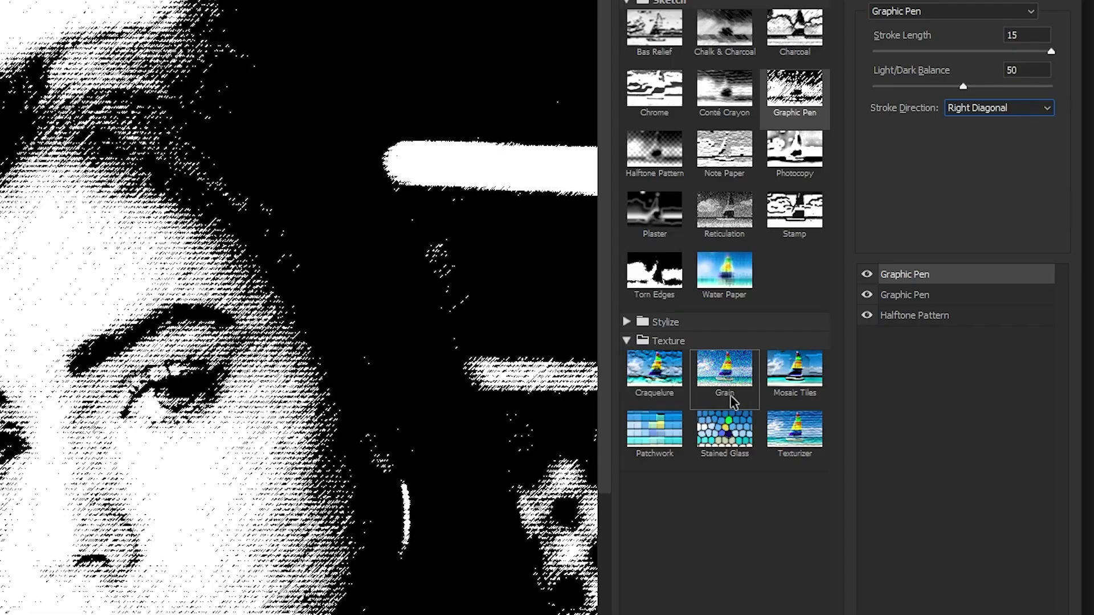
Set the top effect to Horizontal Grain at intensity 100 and apply the gallery as a smart filter.
click(731, 402)
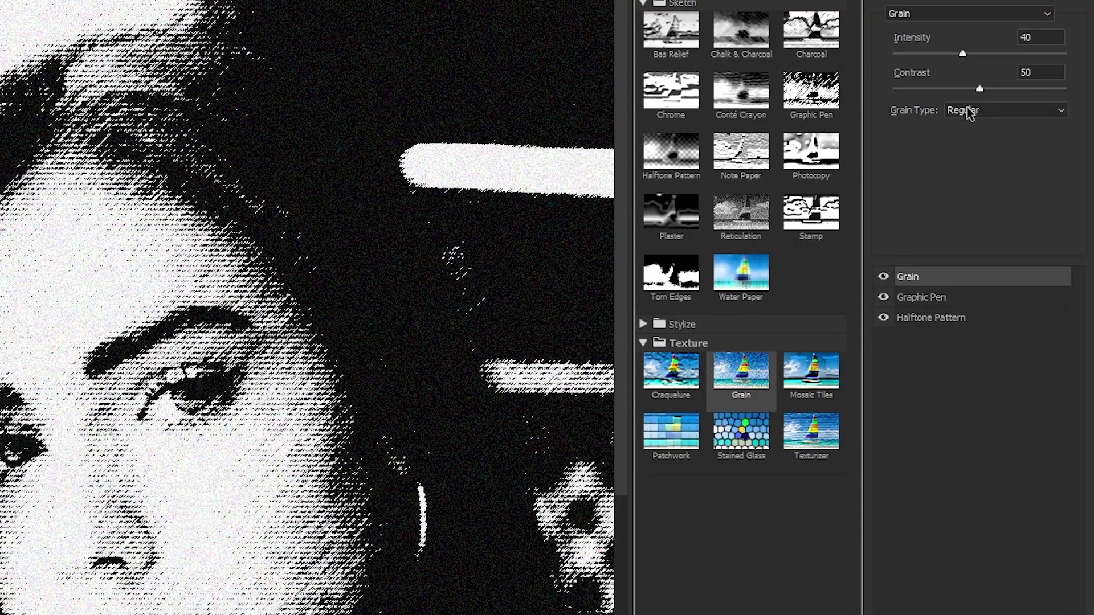
click(969, 112)
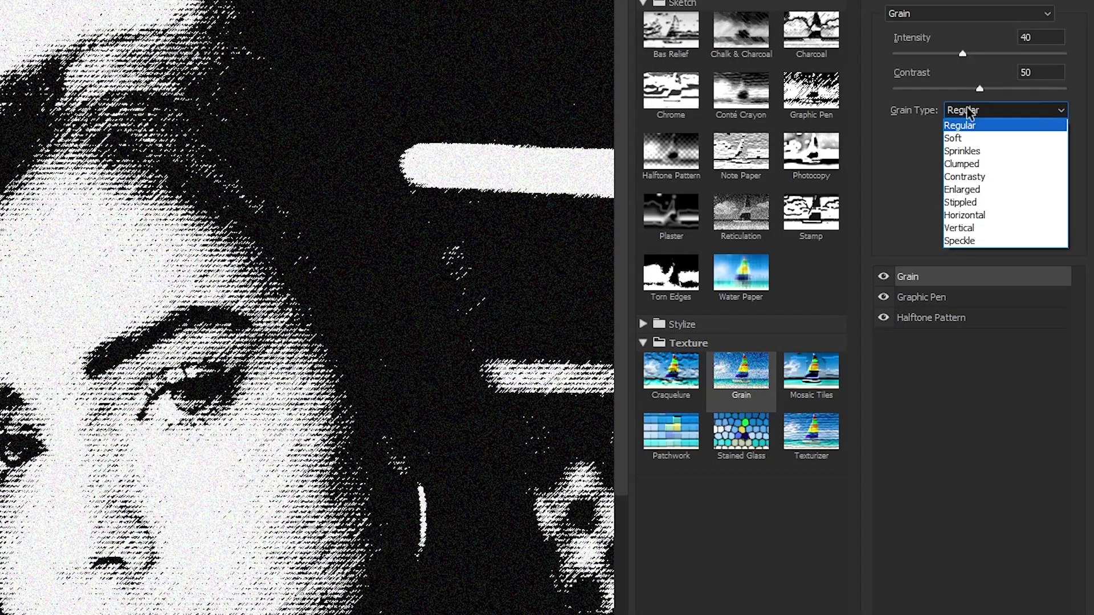
click(968, 217)
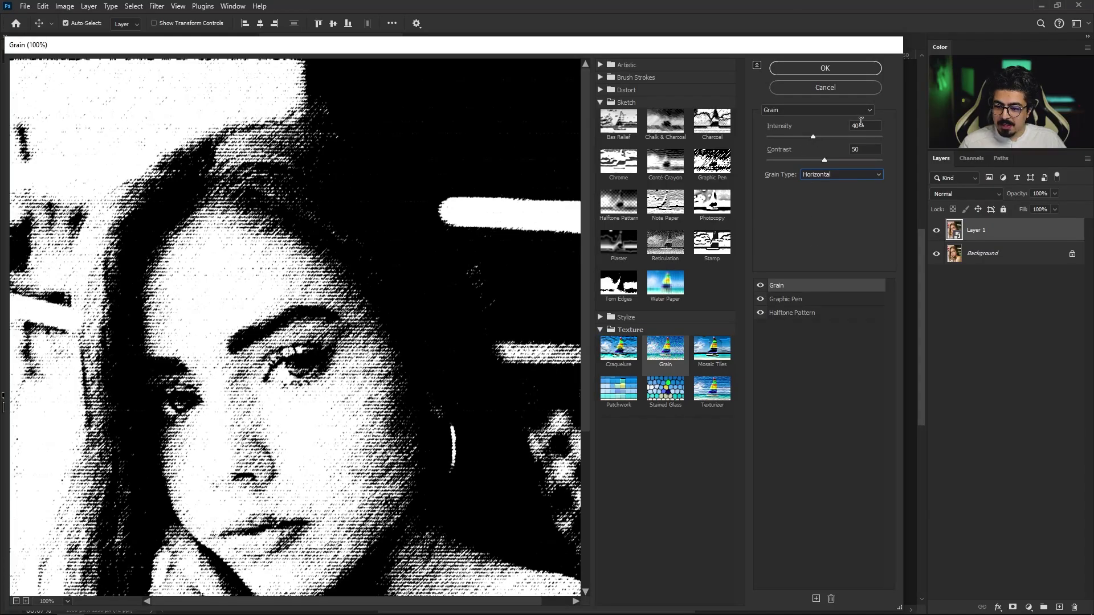
text(100)
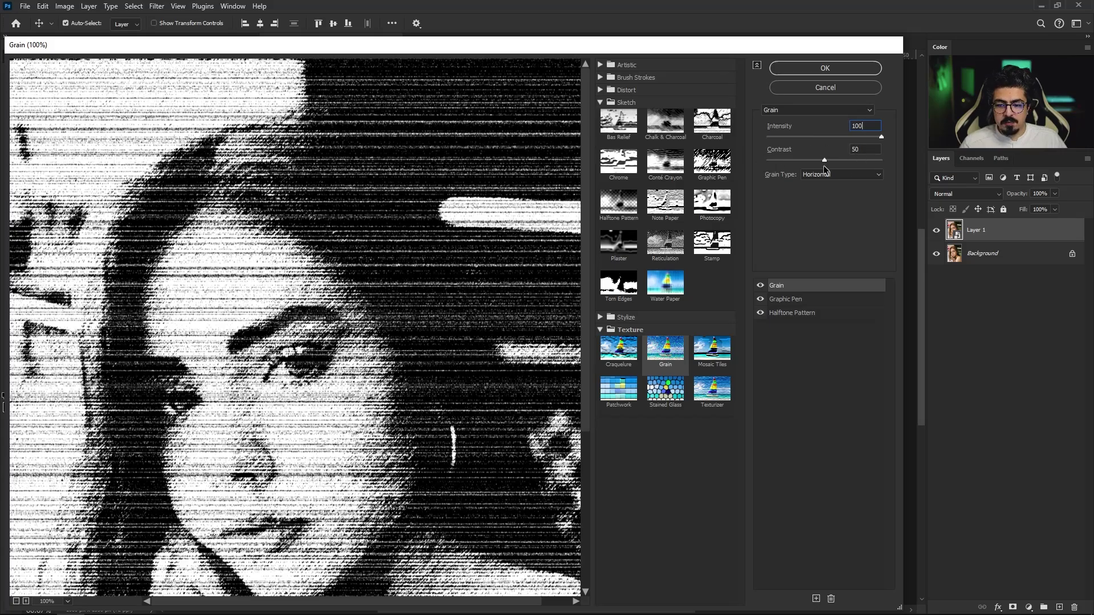
click(816, 73)
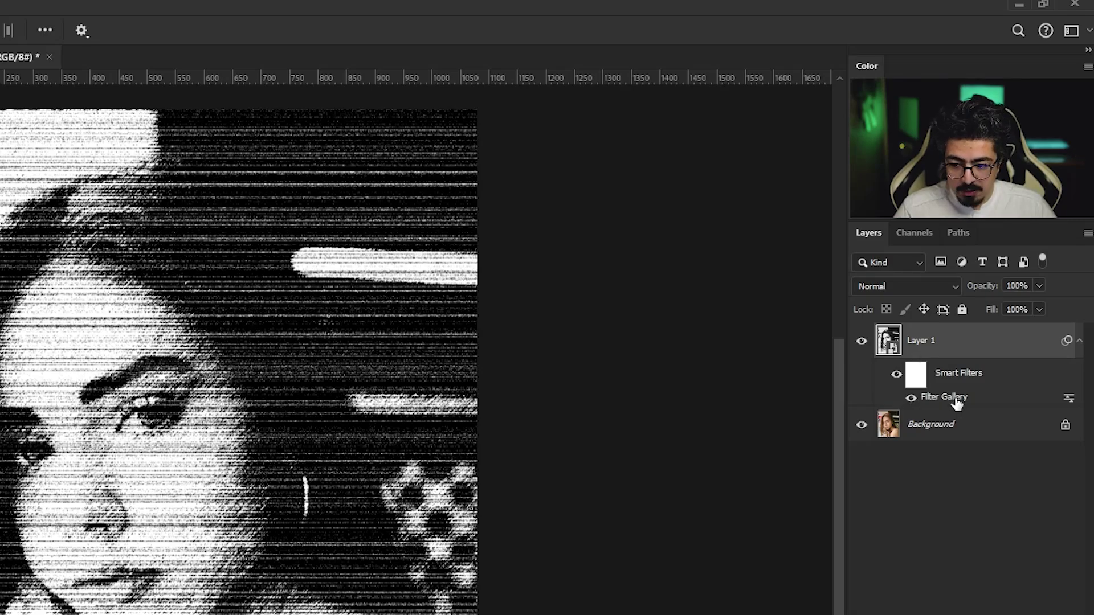
Alt-drag the Filter Gallery smart filter to add a second copy on Layer 1.
drag(956, 403, 344, 328)
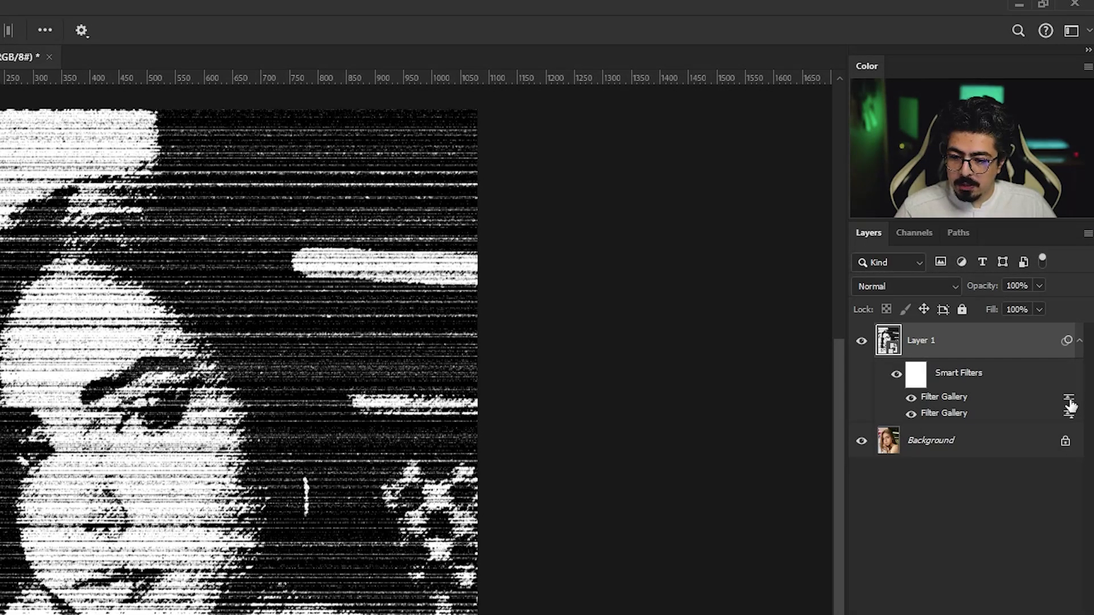
Lower the top Filter Gallery smart filter's blending opacity to 24%.
double_click(1069, 402)
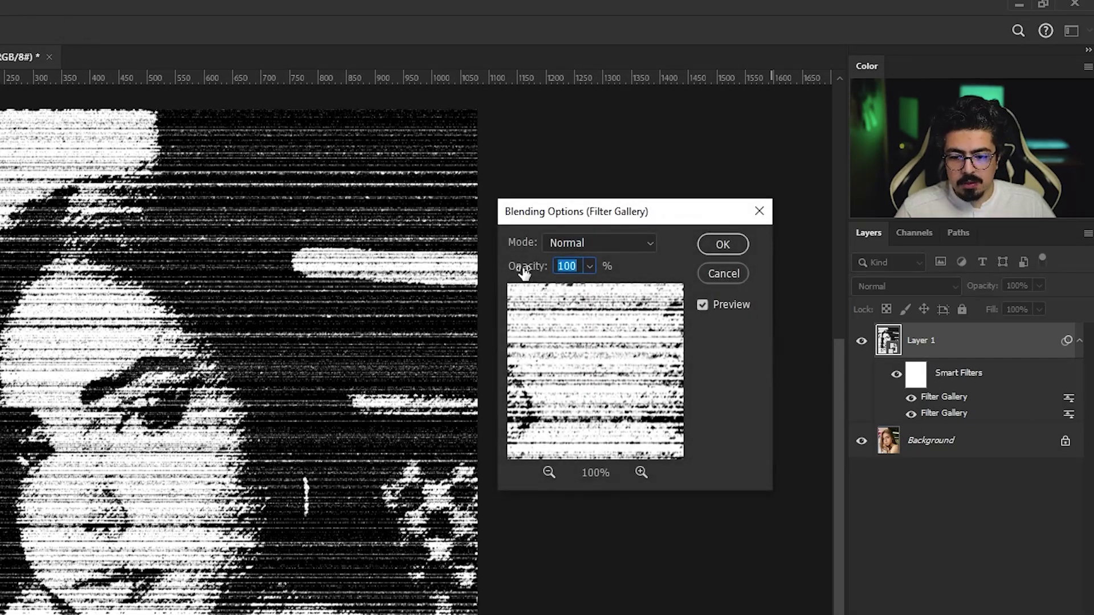
drag(524, 273, 465, 272)
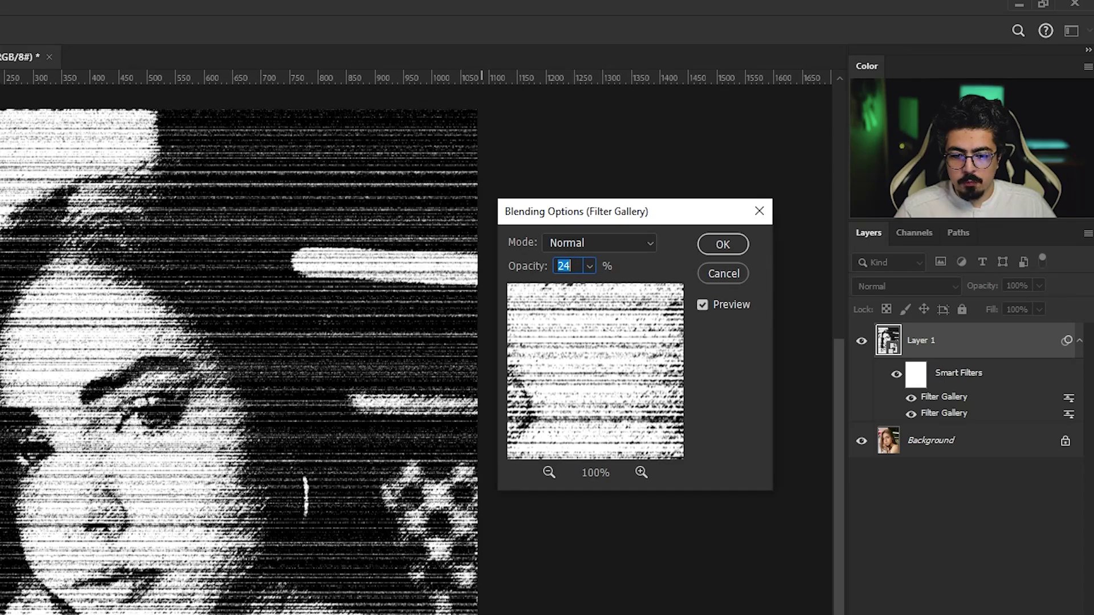
click(733, 243)
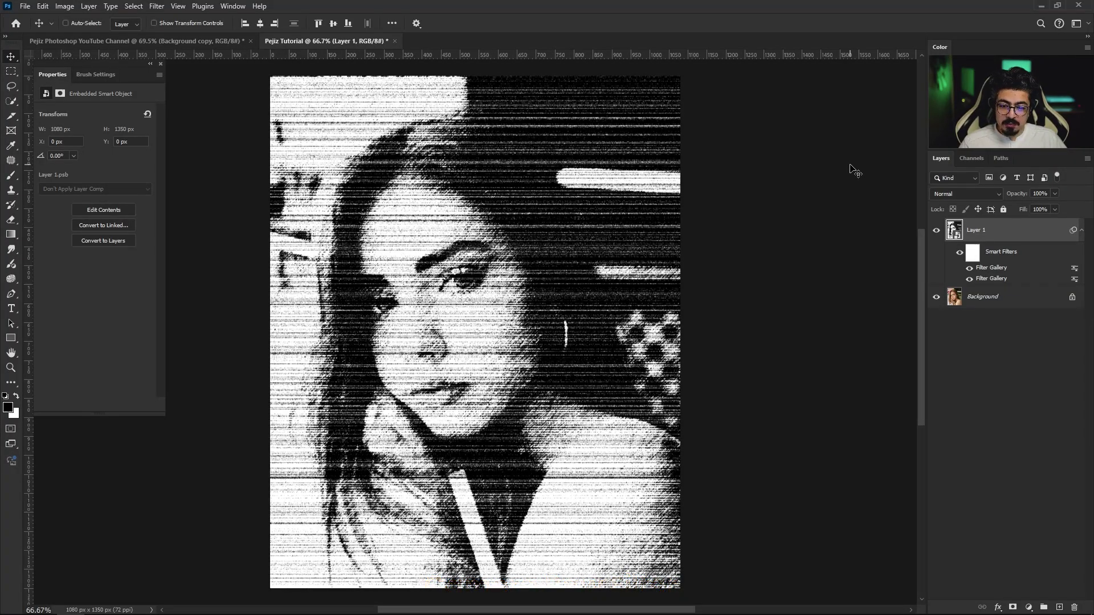
Apply a Camera Raw Filter with previous settings: Shadows +5, Blacks +15, Texture +20, Grain 30, Sharpening 30.
key(ctrl+shift+a)
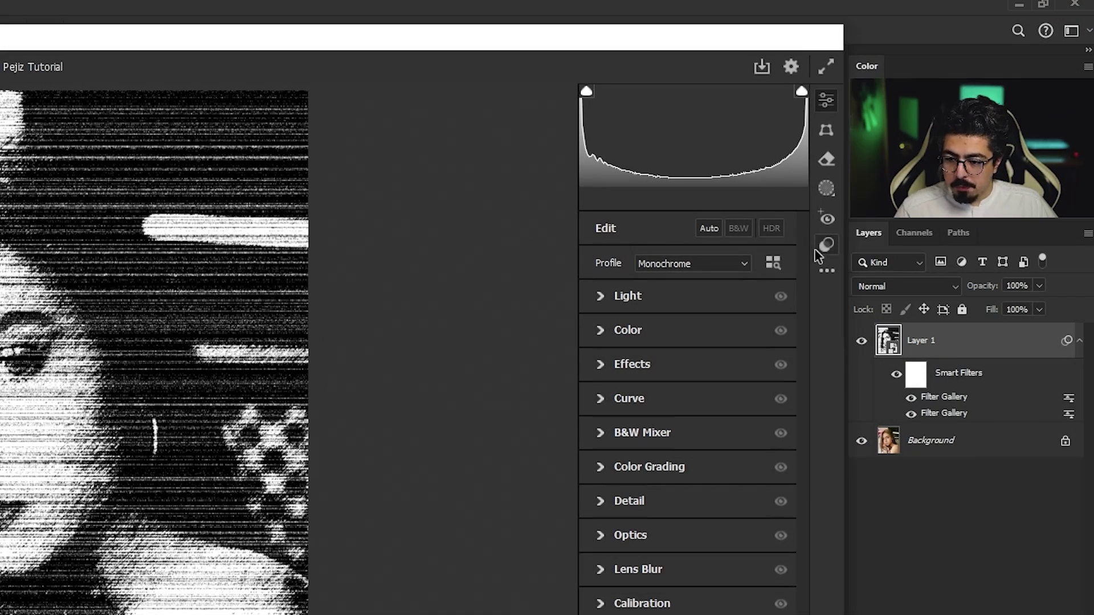
click(827, 275)
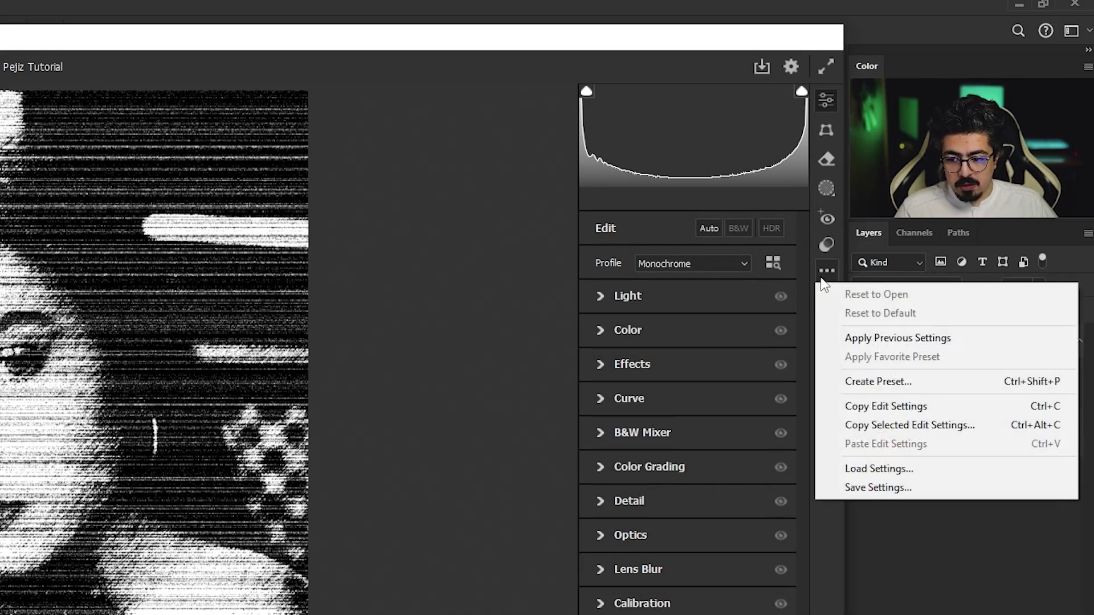
click(925, 343)
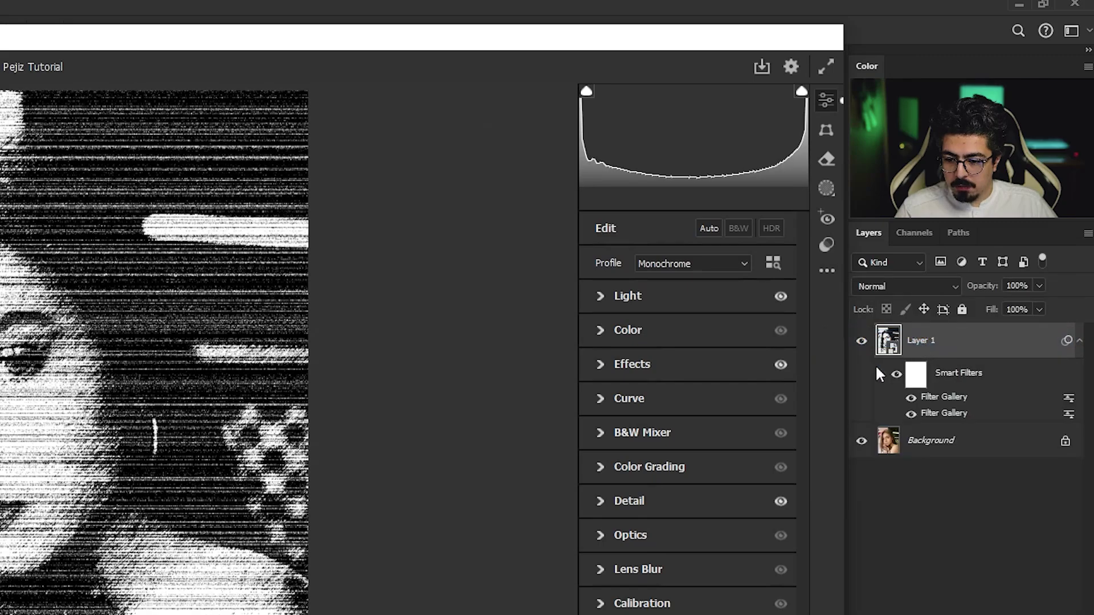
click(598, 297)
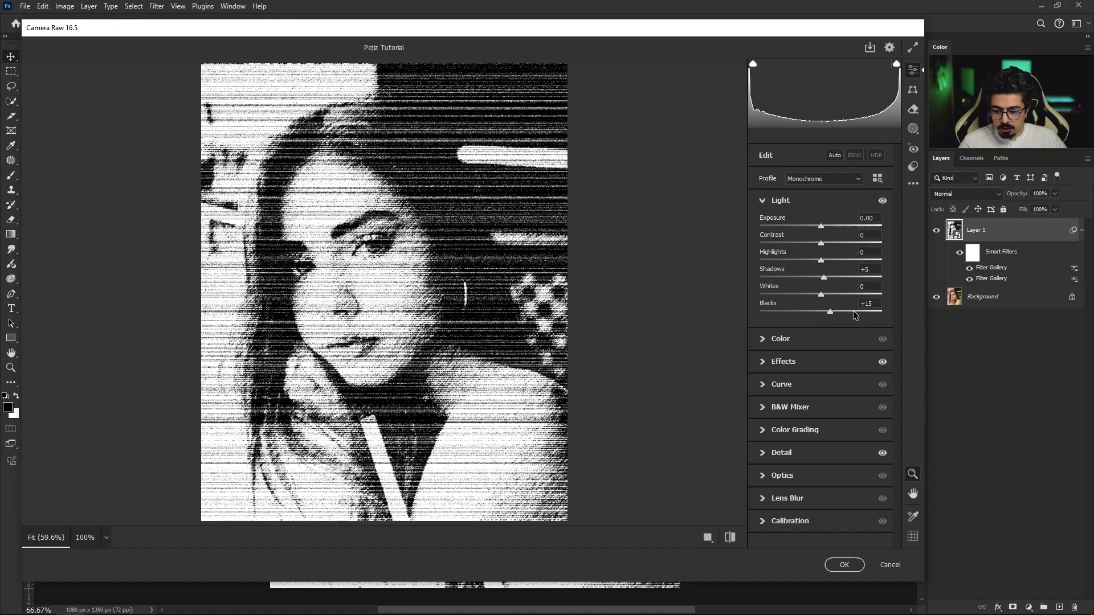
click(766, 201)
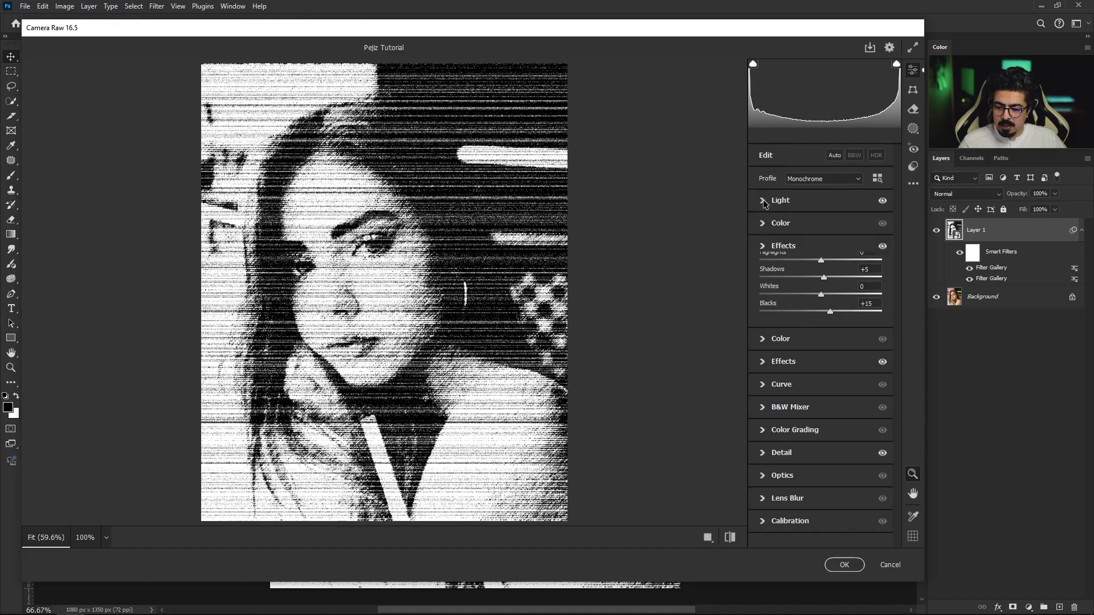
click(764, 251)
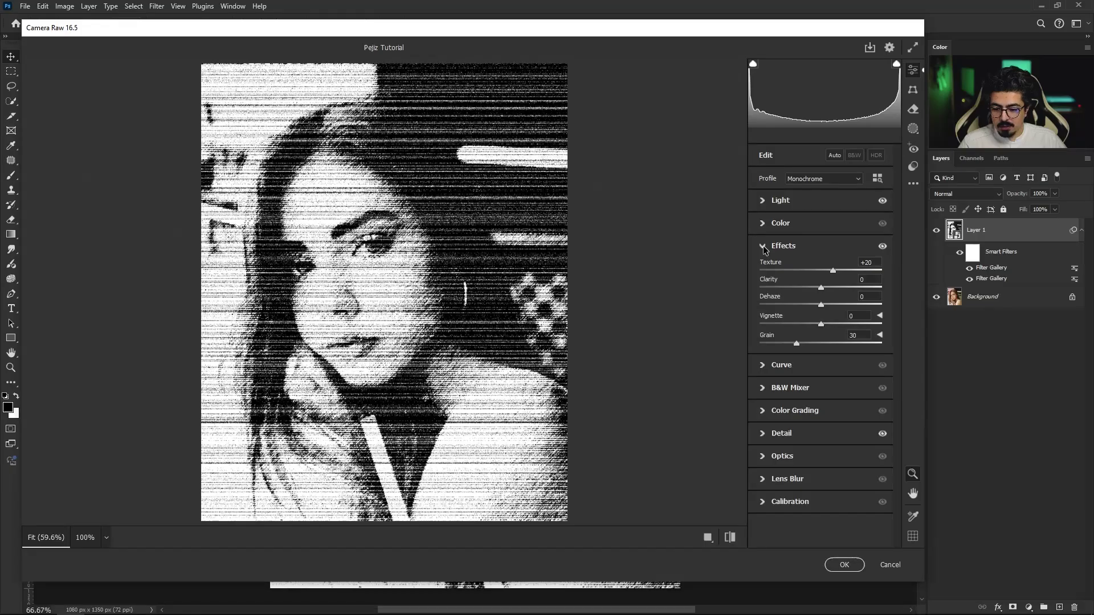
click(870, 215)
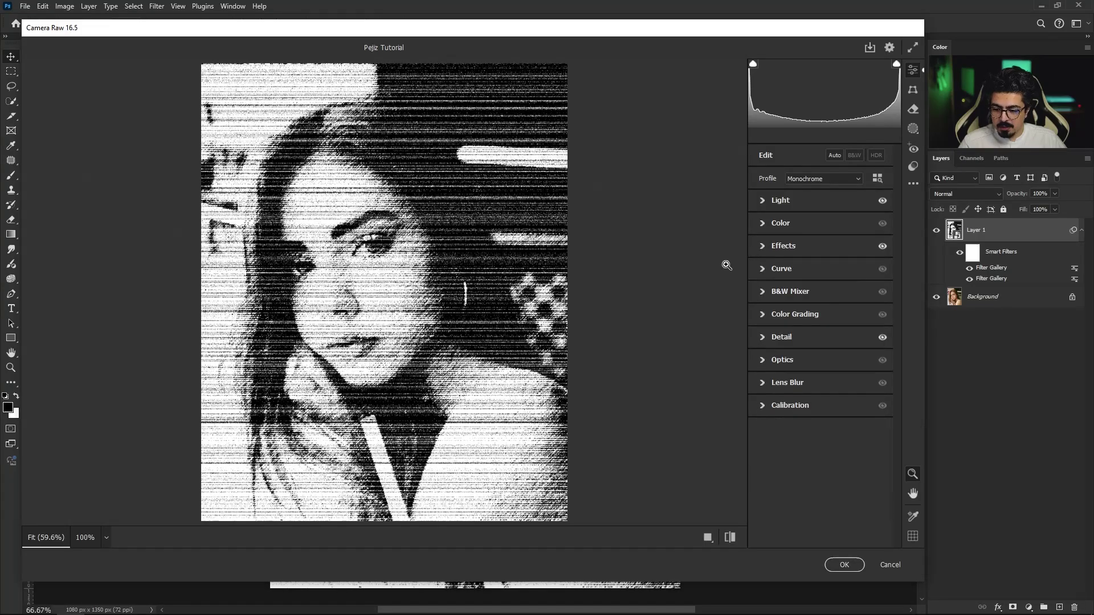
click(764, 339)
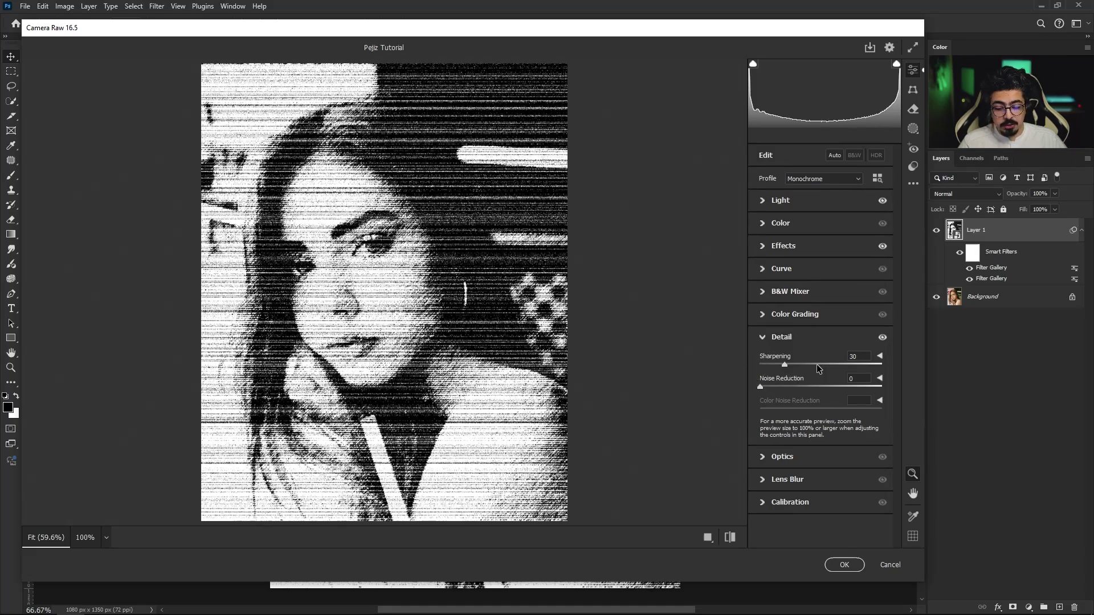
click(840, 564)
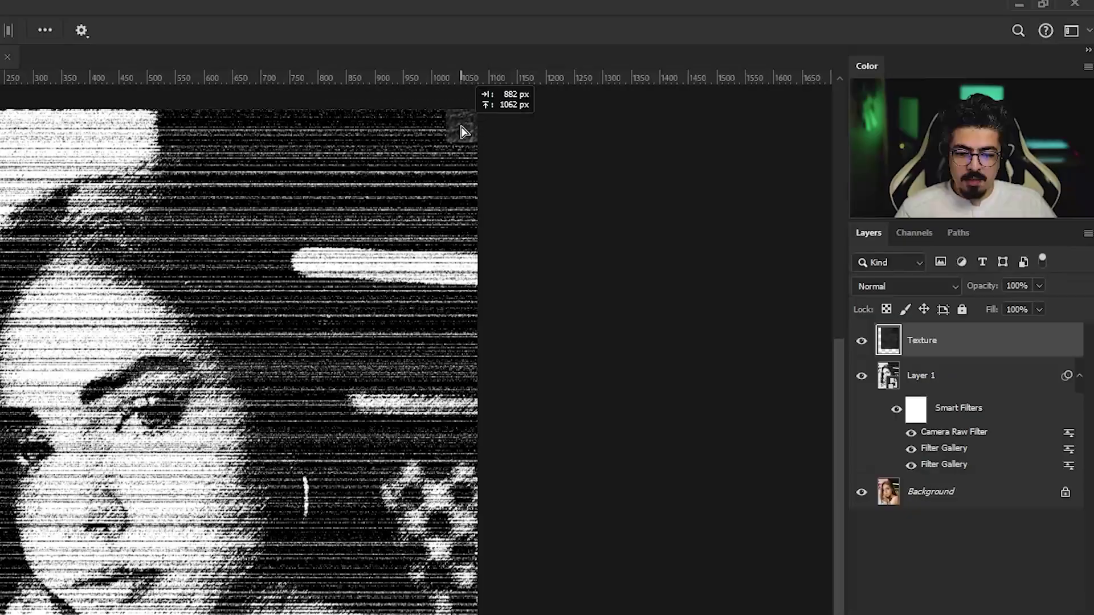
Drag the Texture layer over the canvas and centre it vertically and horizontally.
drag(463, 131, 1, 585)
drag(0, 535, 0, 614)
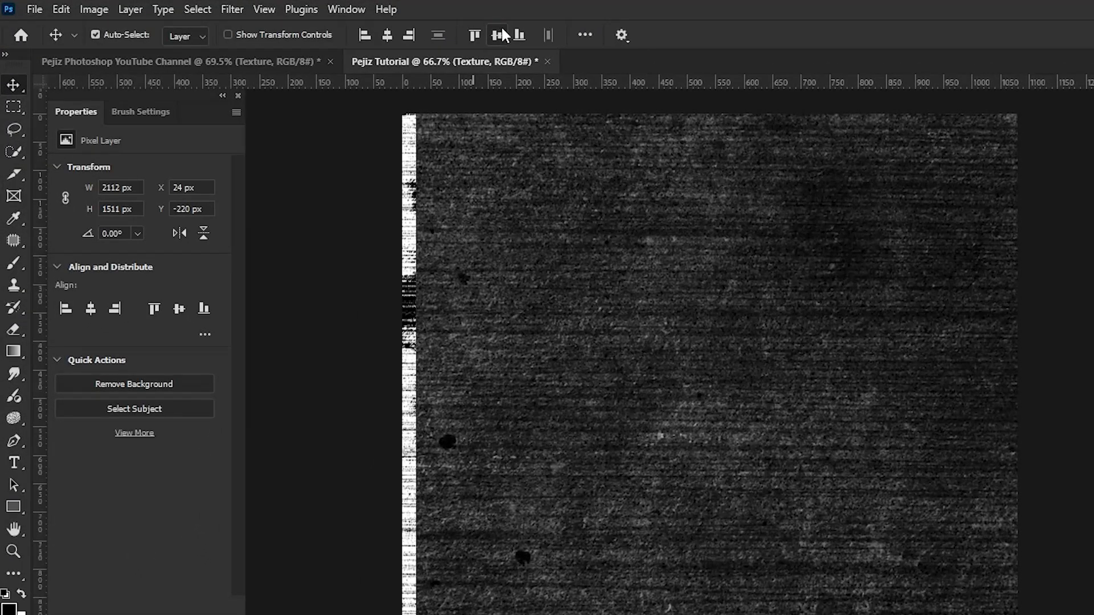
click(500, 36)
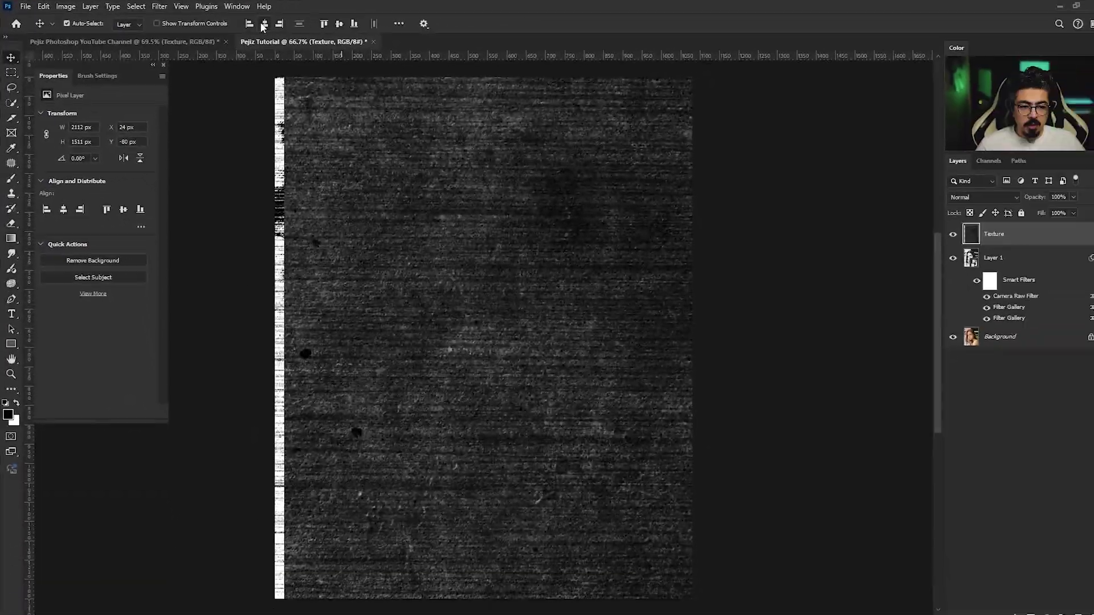
click(387, 35)
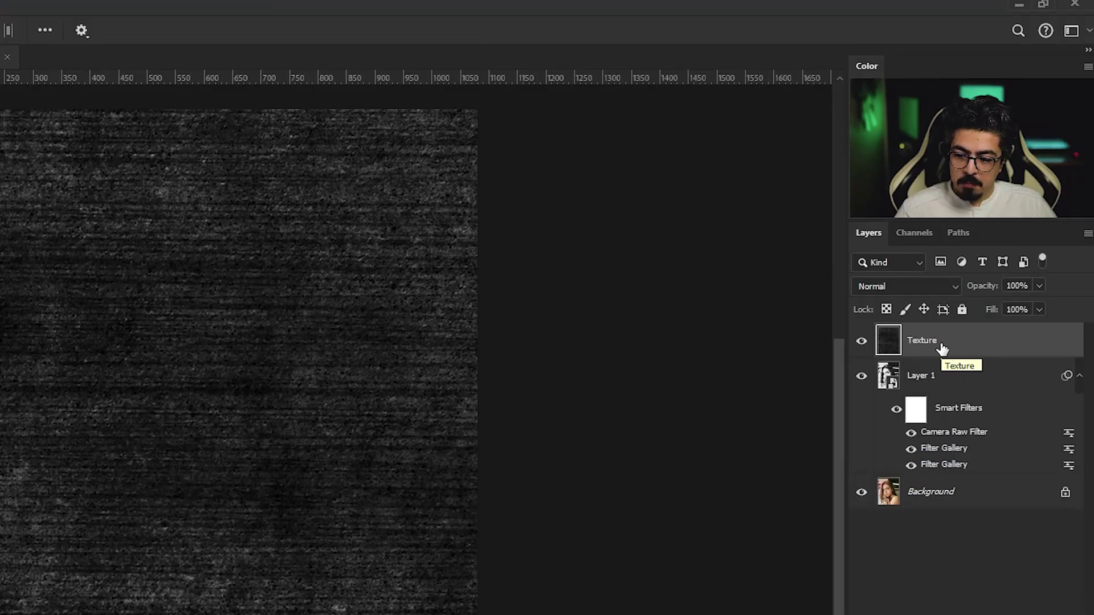
Set the Texture layer's blend mode to Screen and toggle its visibility to compare.
click(879, 283)
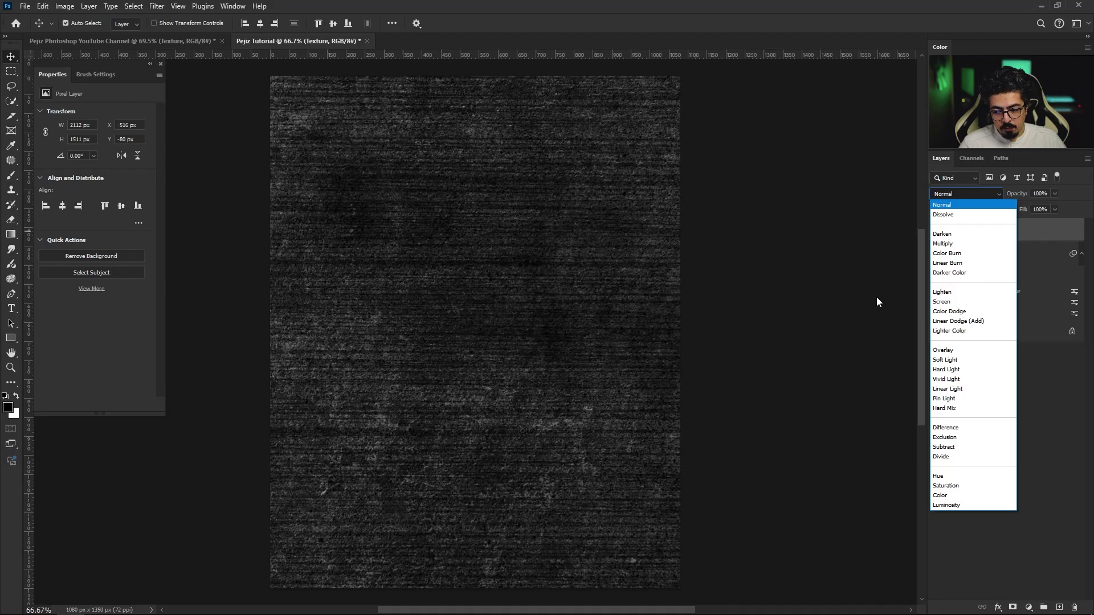
click(941, 302)
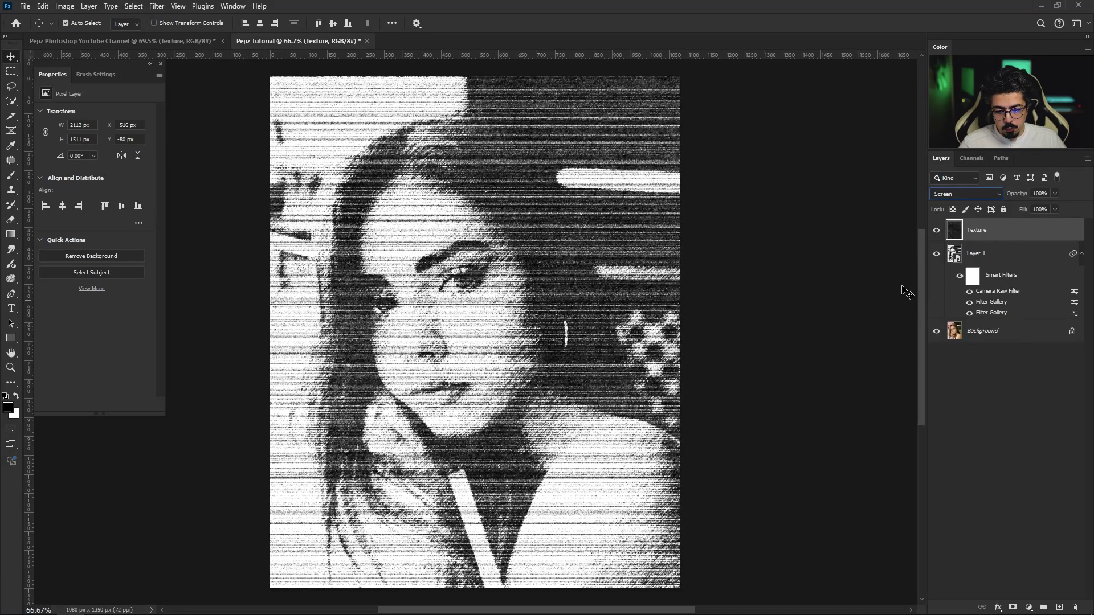
click(936, 230)
click(936, 230)
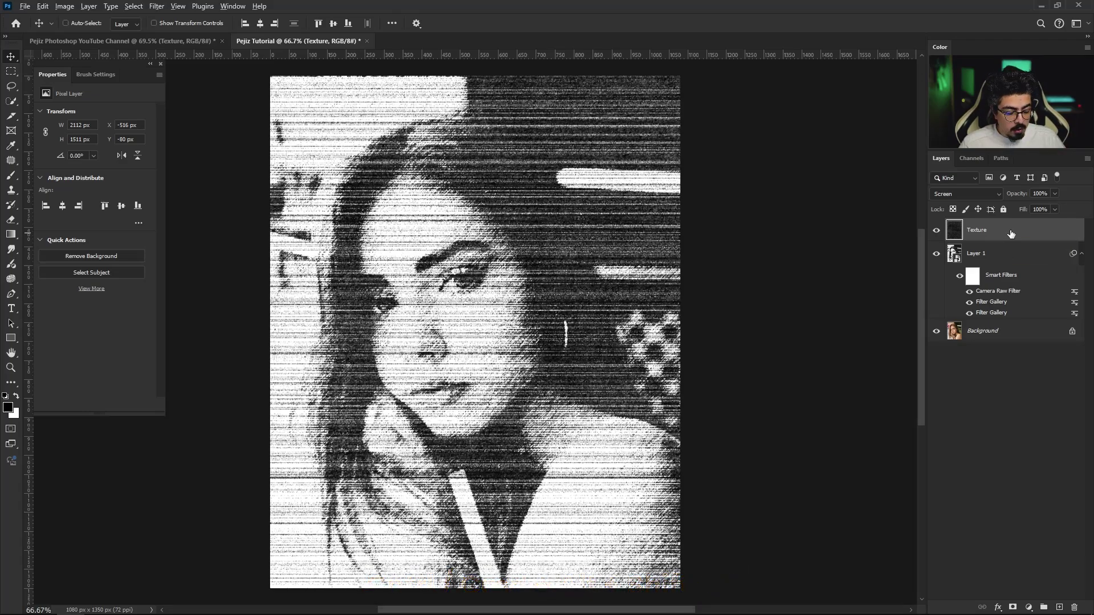
Stamp all visible layers into Layer 2, then show only the Background photo for comparison.
key(ctrl+shift+alt+e)
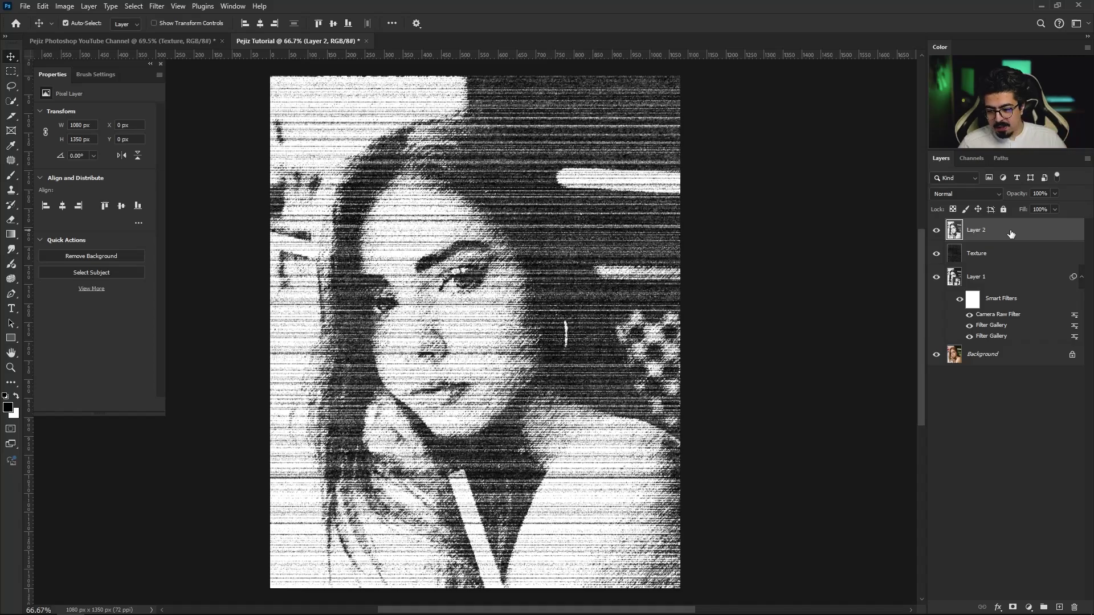
alt+click(936, 355)
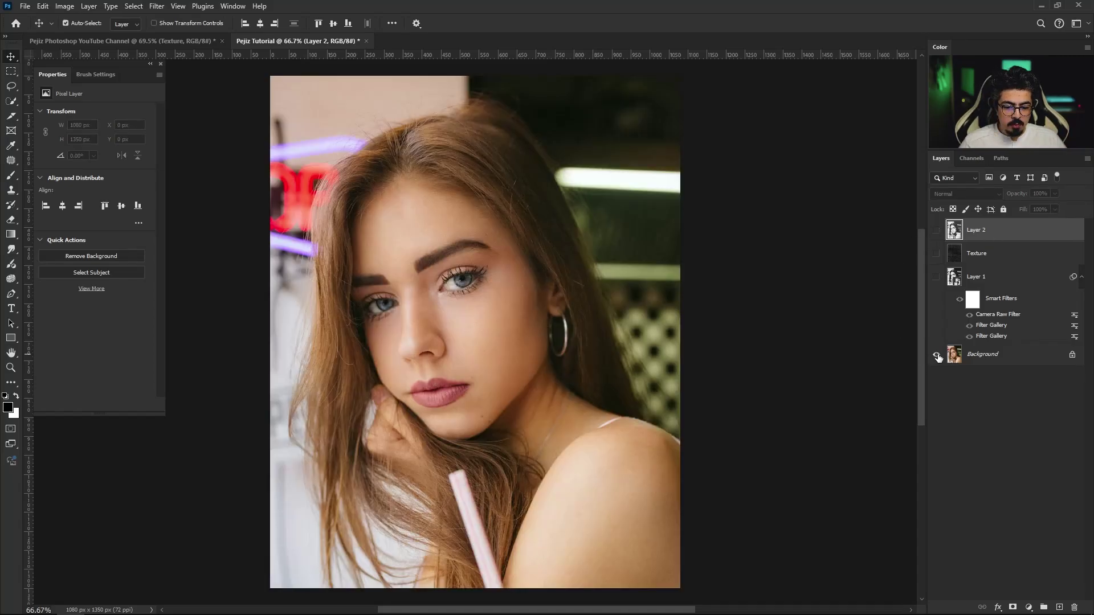